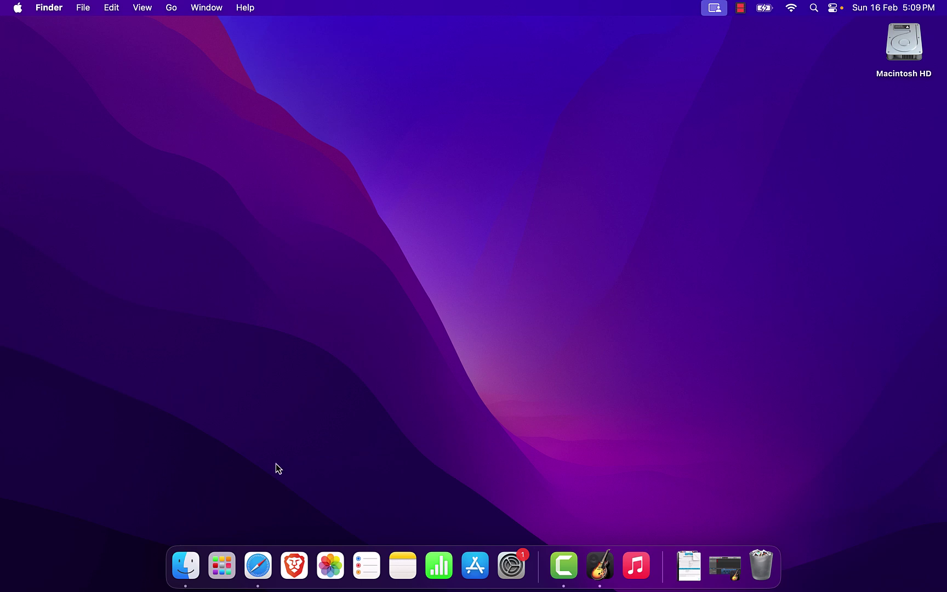
- Open Safari full screen and go to tradingview.com
click(262, 560)
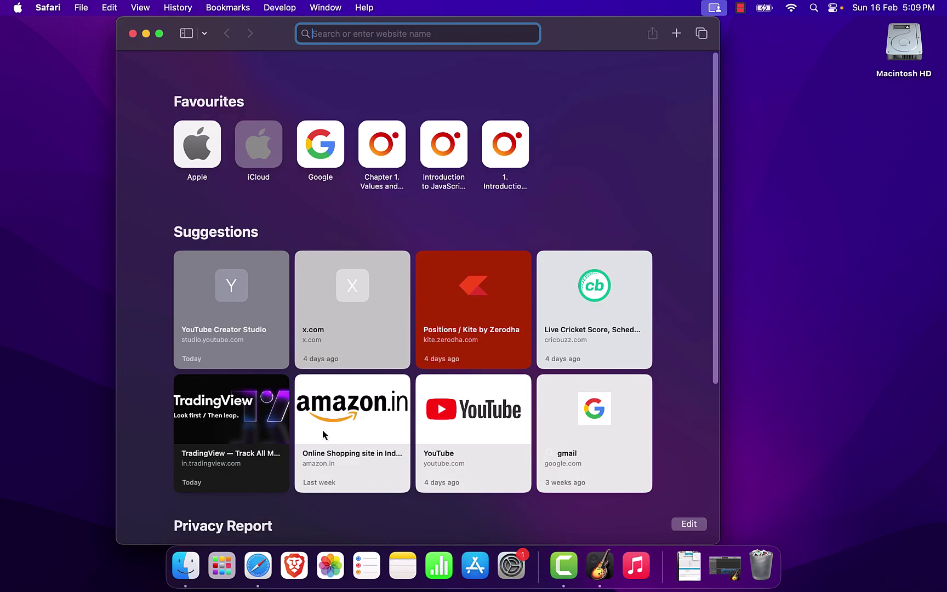
click(160, 34)
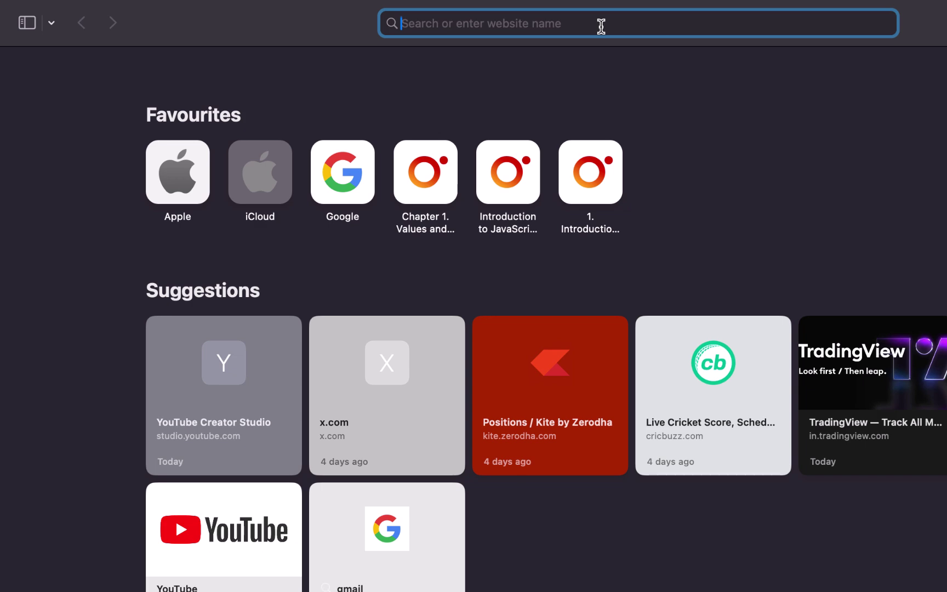
text(trad)
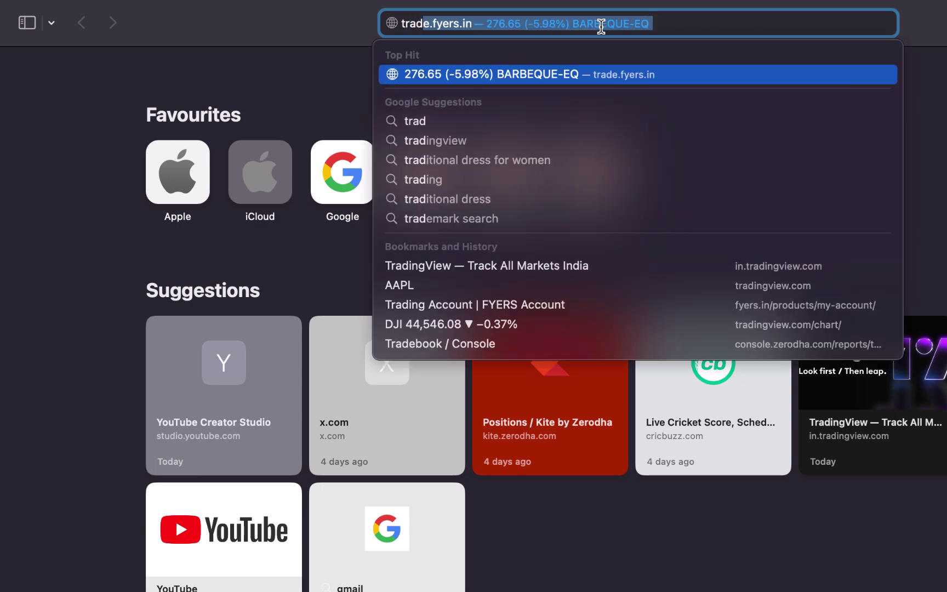
text(i)
key(Return)
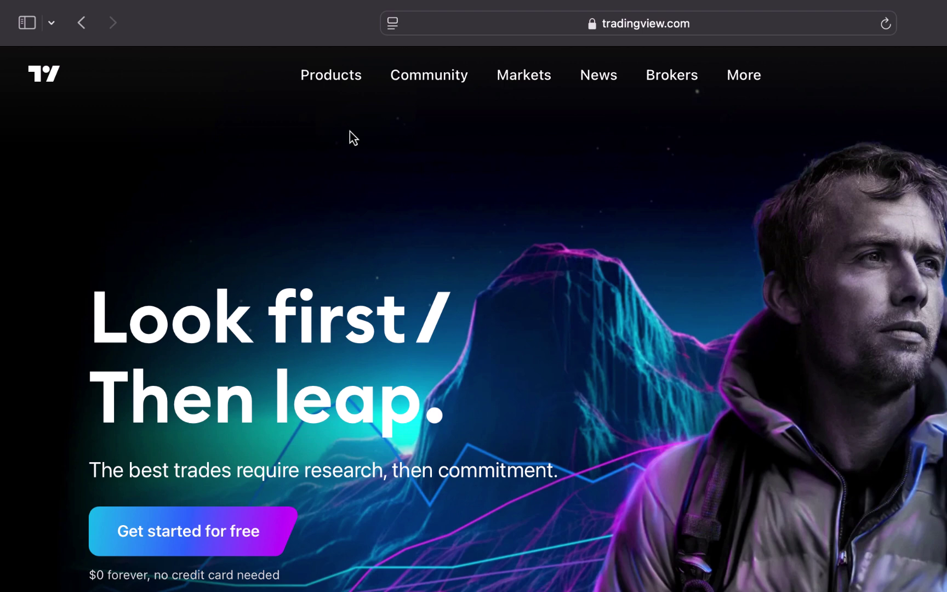
- Go to the Desktop app page under More > Downloads
mouse_move(740, 95)
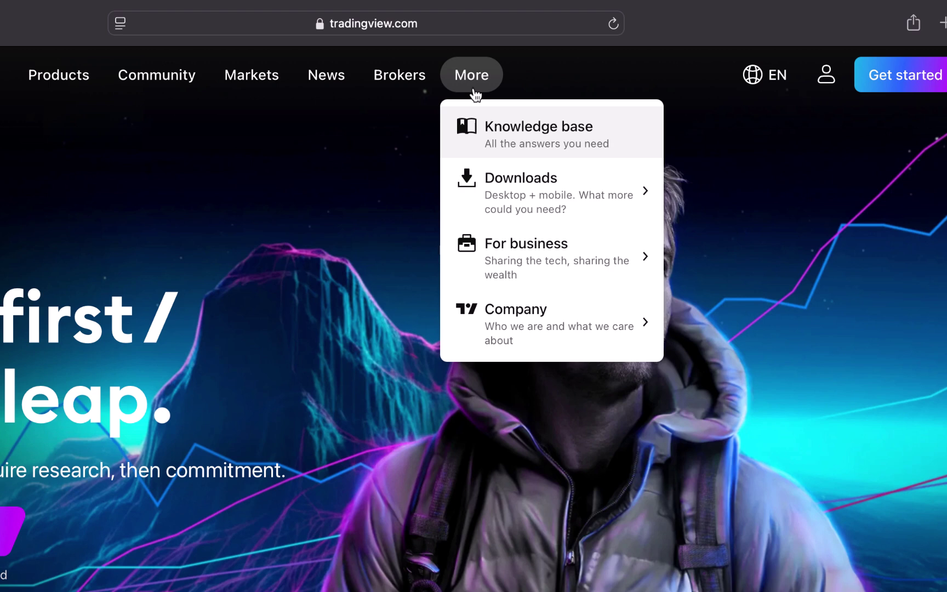
mouse_move(508, 192)
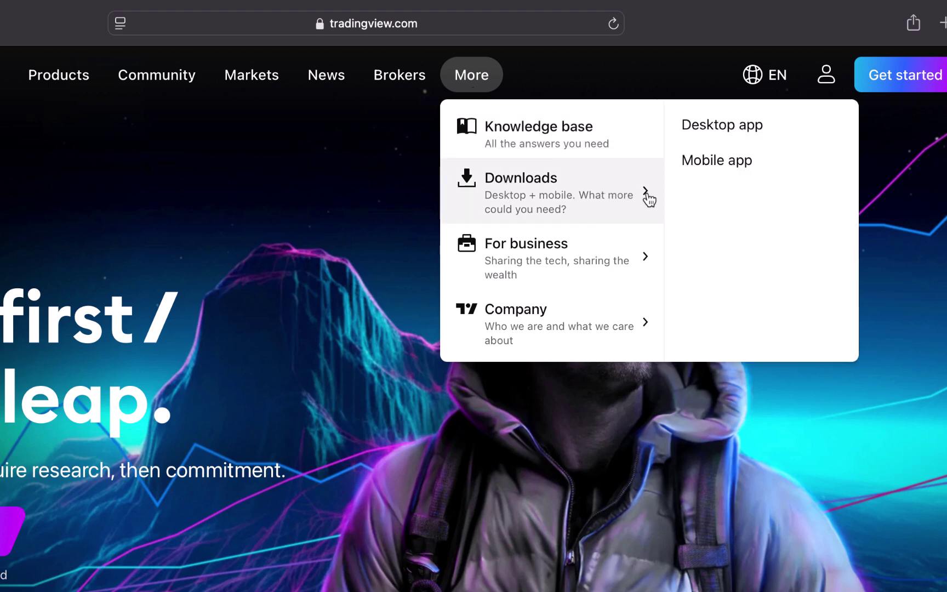
click(746, 128)
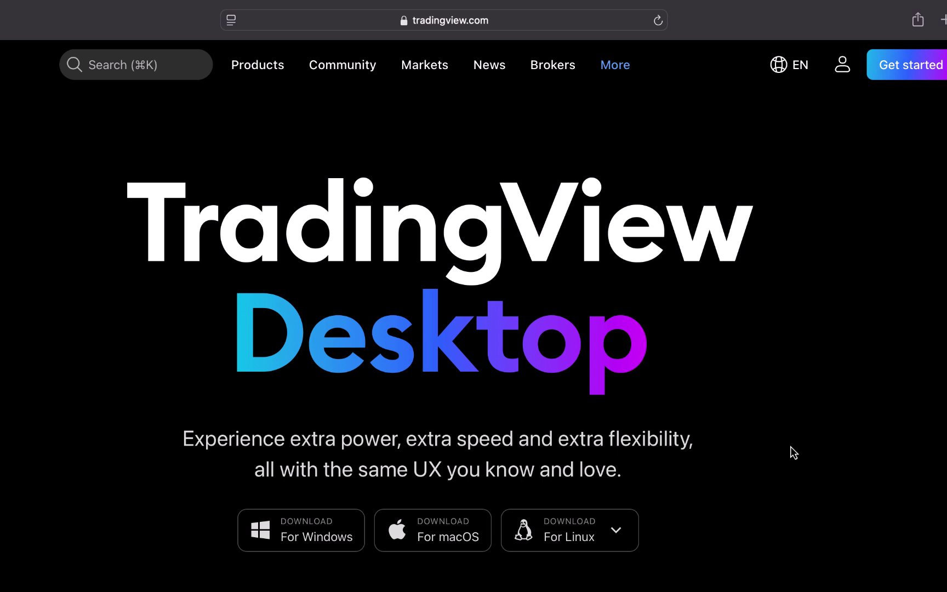
- Download TradingView.dmg for macOS, allowing downloads from tradingview.com, and show Safari's downloads list
click(455, 536)
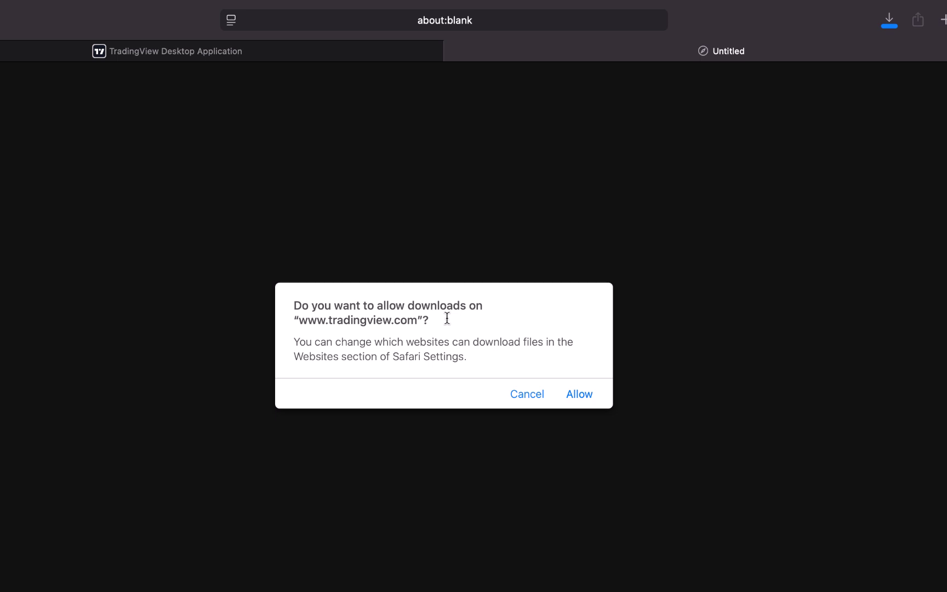
click(582, 395)
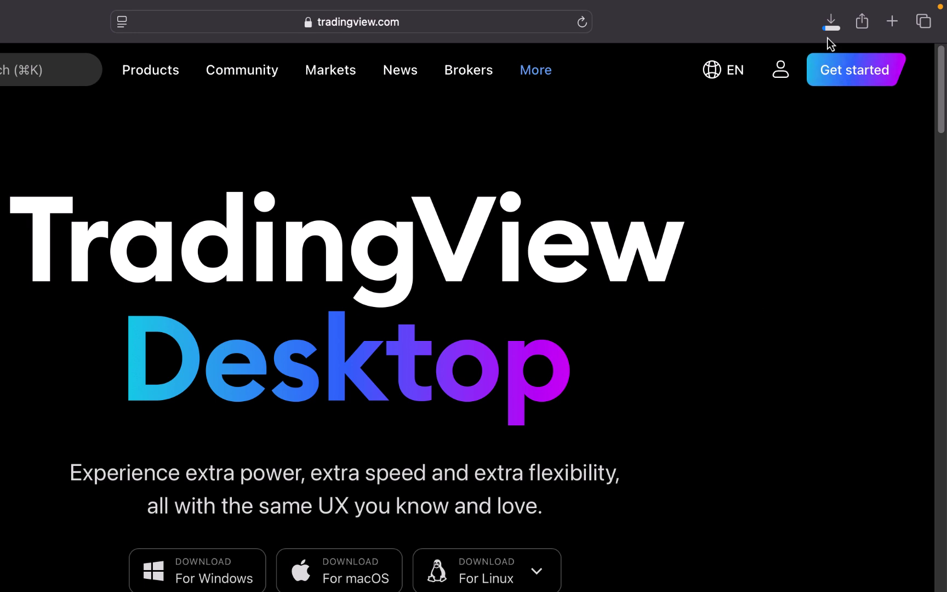
click(831, 20)
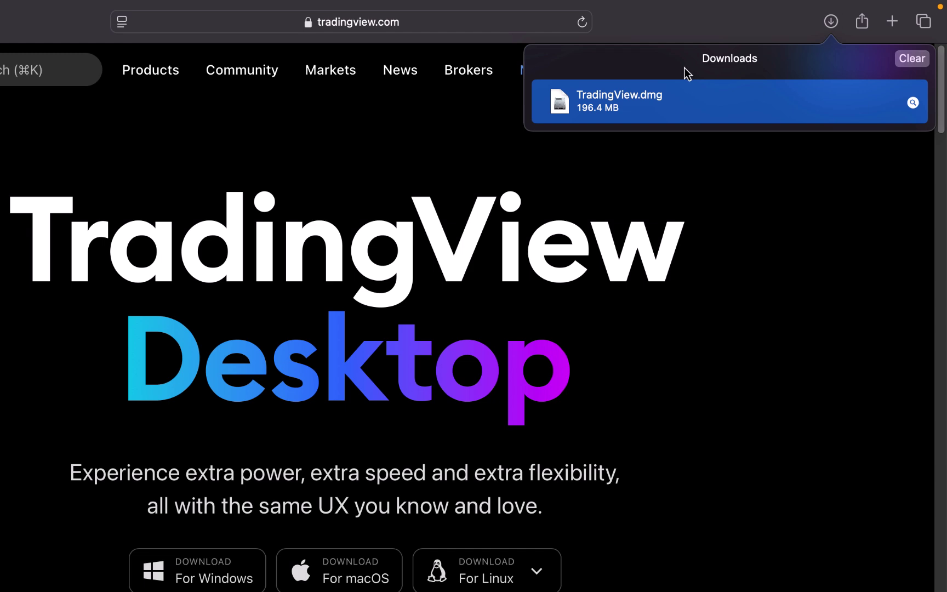
- Mount TradingView.dmg, drag TradingView into Applications, and close the installer window
double_click(677, 99)
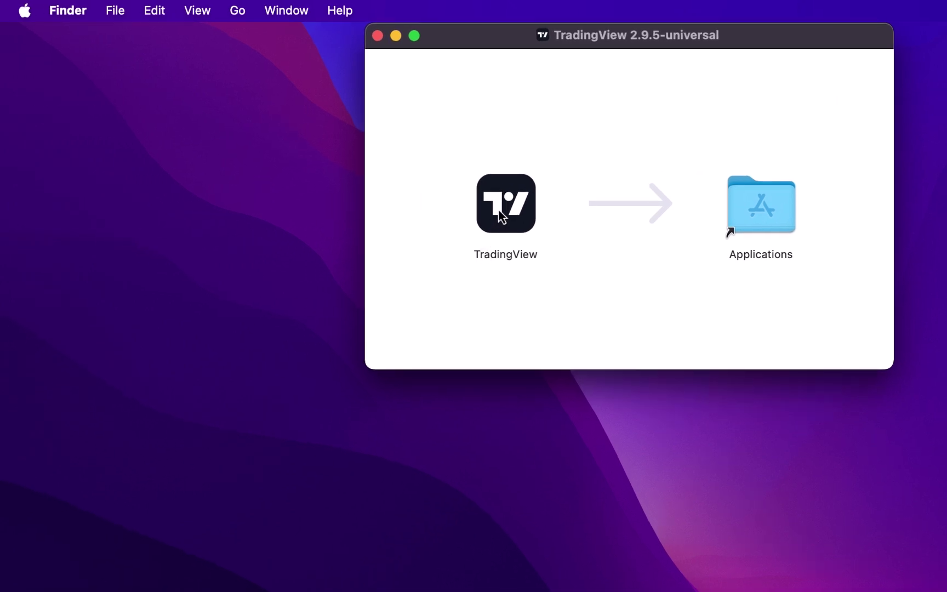
drag(502, 214, 608, 246)
click(378, 36)
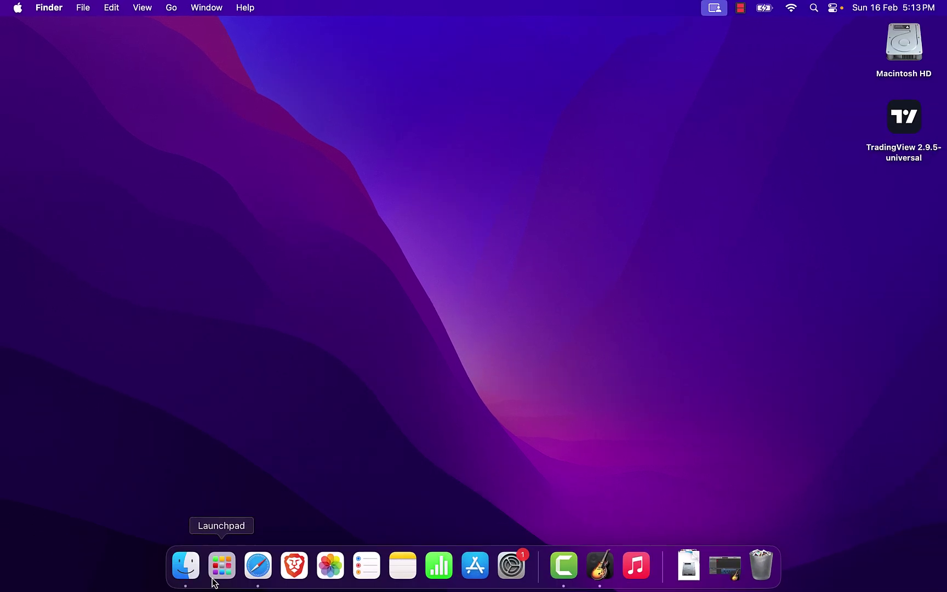
- Search Launchpad for 'trad' and launch TradingView
click(214, 576)
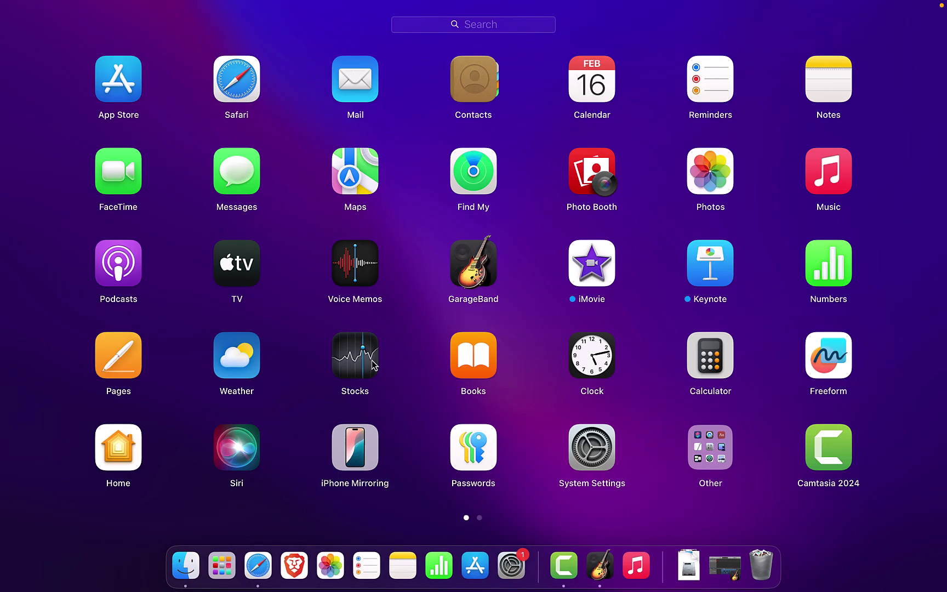
text(trad)
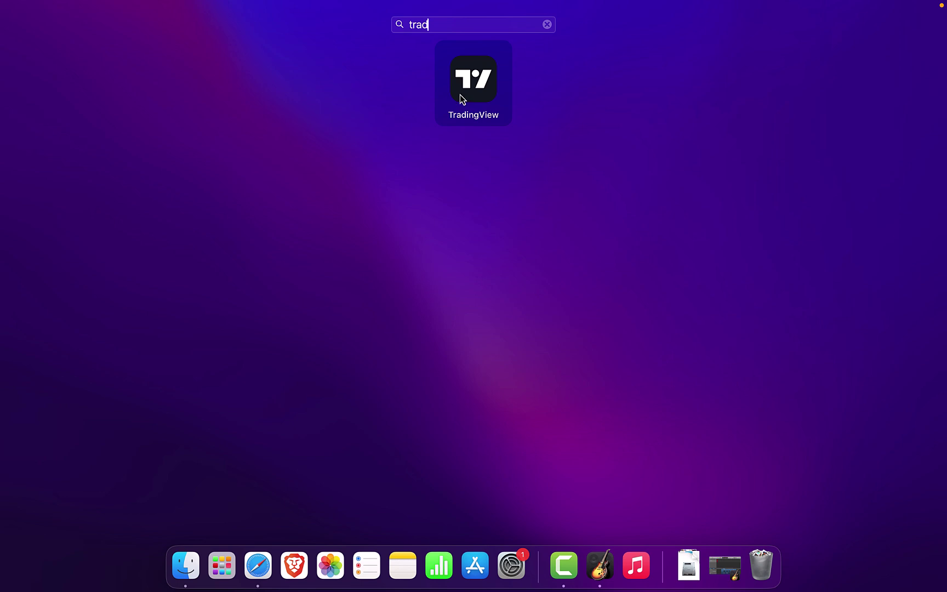
click(492, 105)
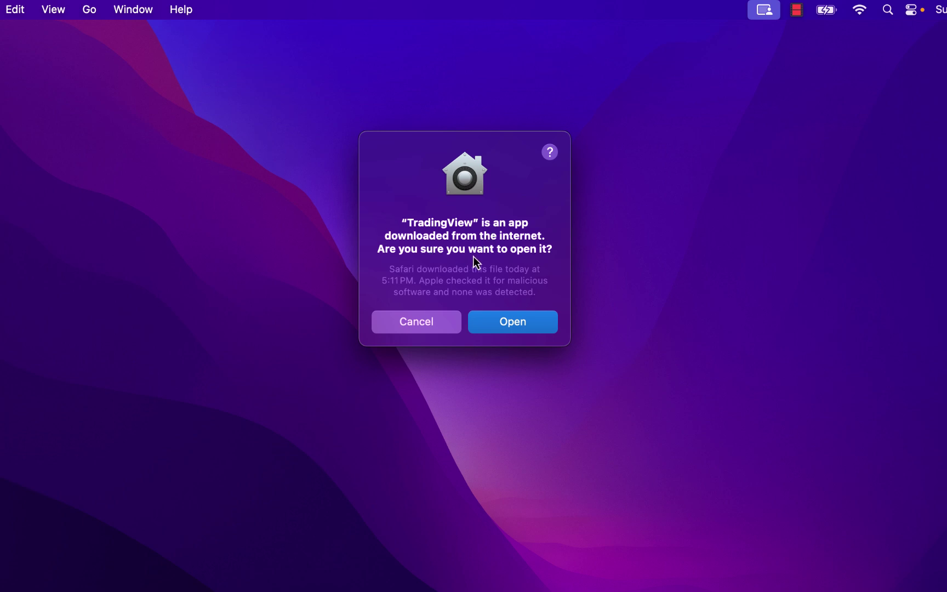
- Confirm opening TradingView in the macOS security dialog
click(546, 328)
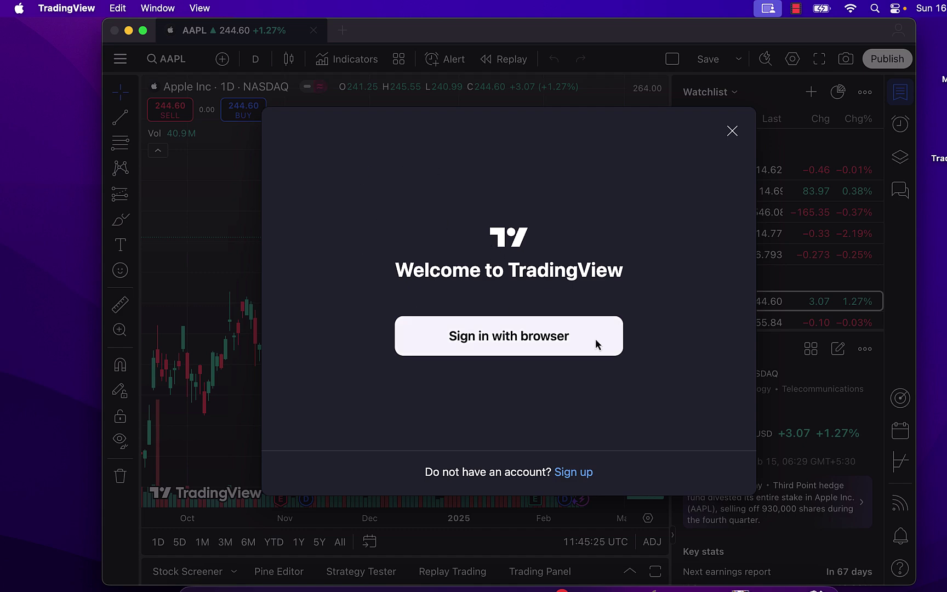
- Sign in via the browser using Email, pasting the account e-mail and password
click(531, 342)
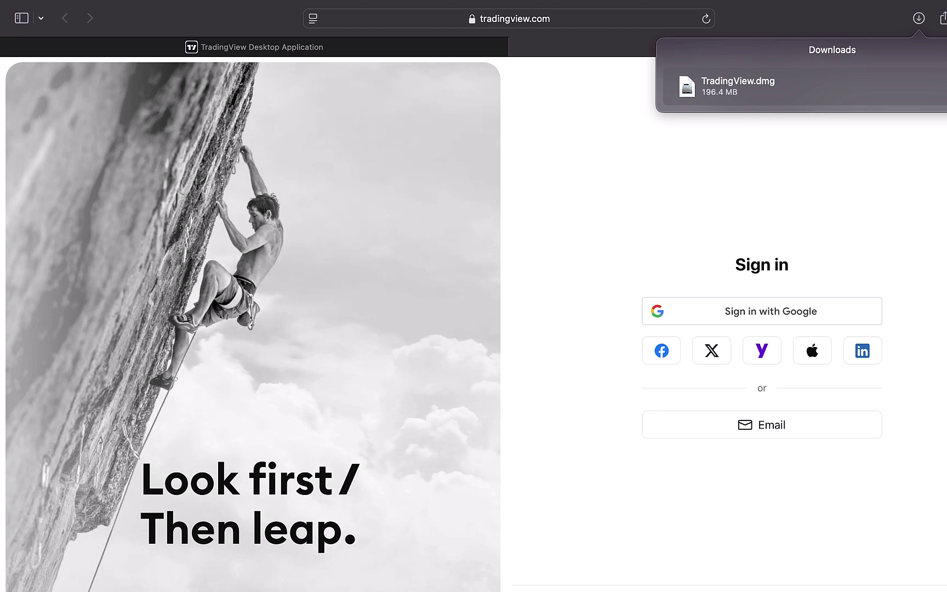
click(782, 428)
key(super+v)
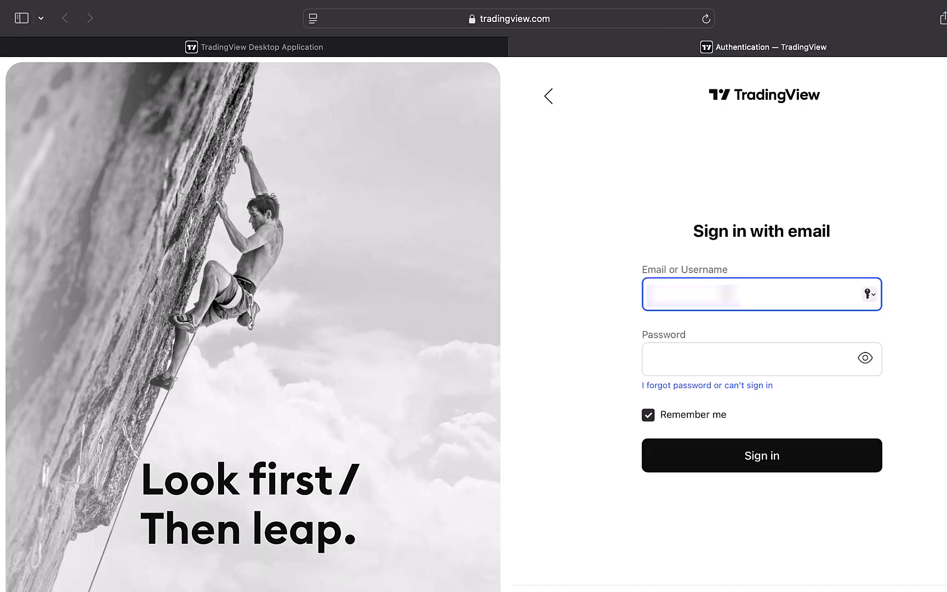
key(Tab)
key(super+v)
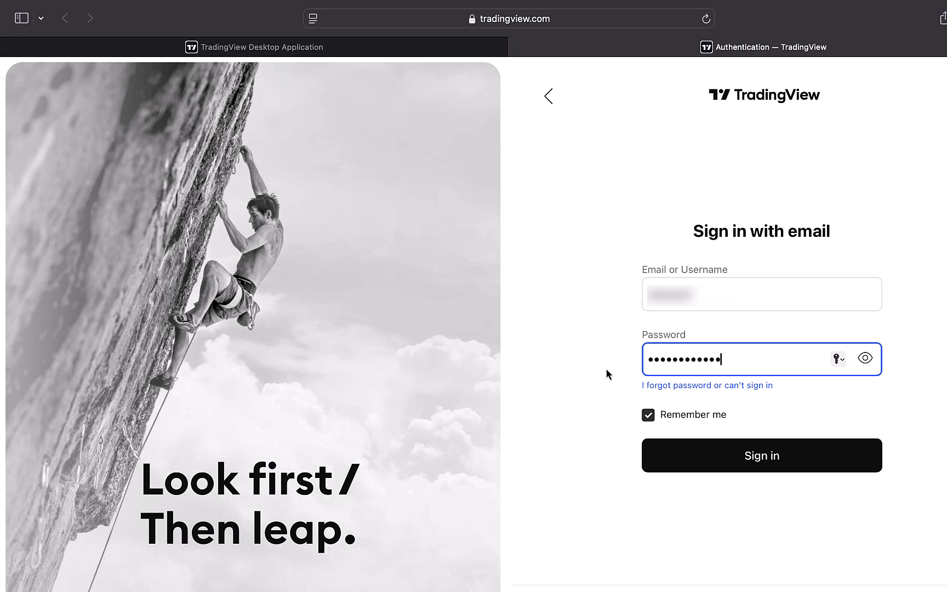
click(815, 457)
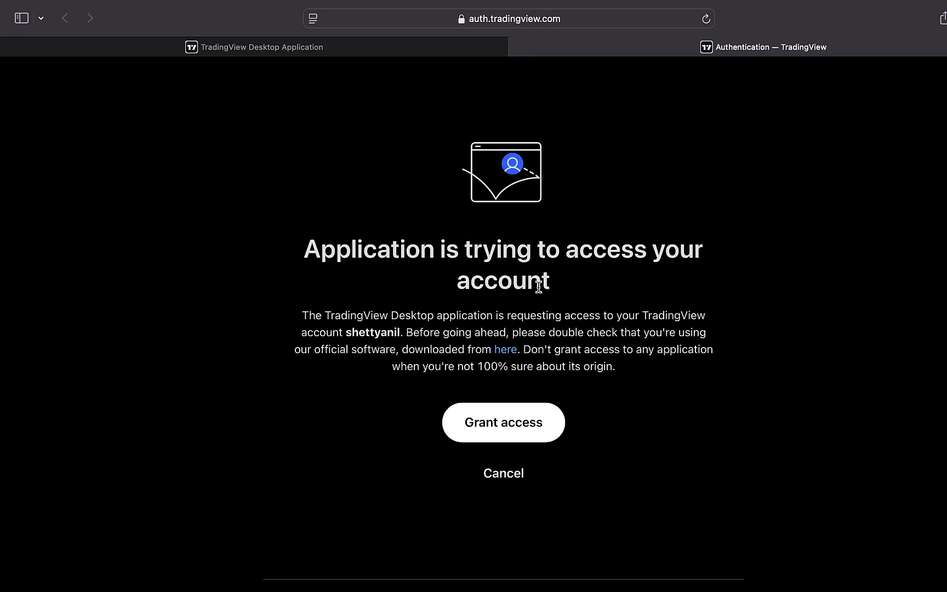
- Grant TradingView Desktop account access, allow the app to open, and dismiss the onboarding tips
click(546, 434)
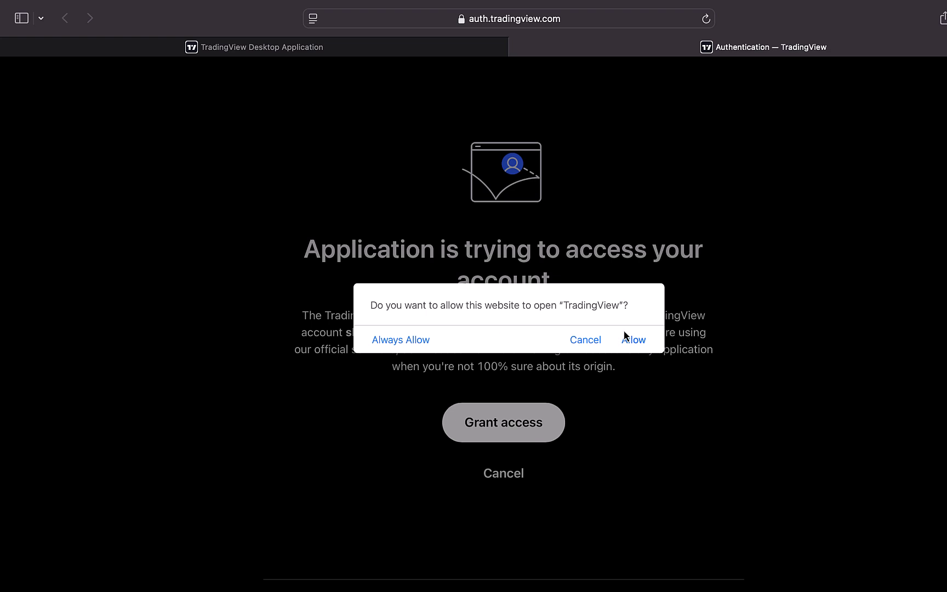
click(638, 345)
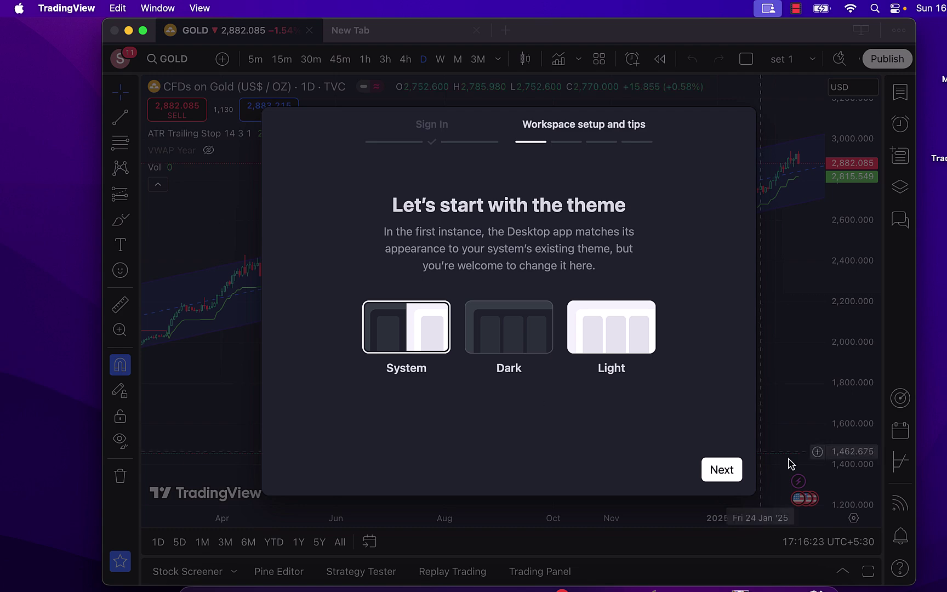
click(720, 471)
click(722, 473)
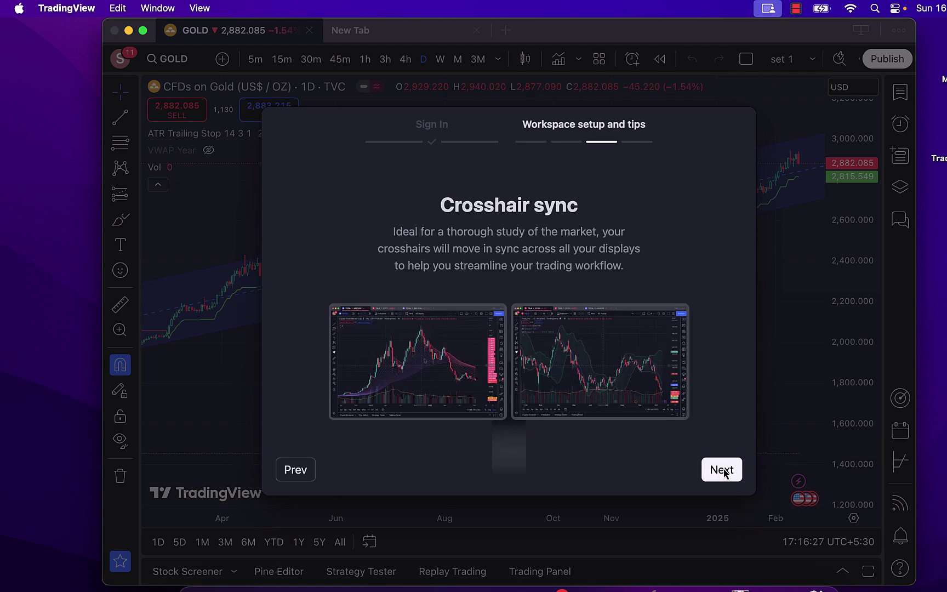
click(724, 474)
click(724, 473)
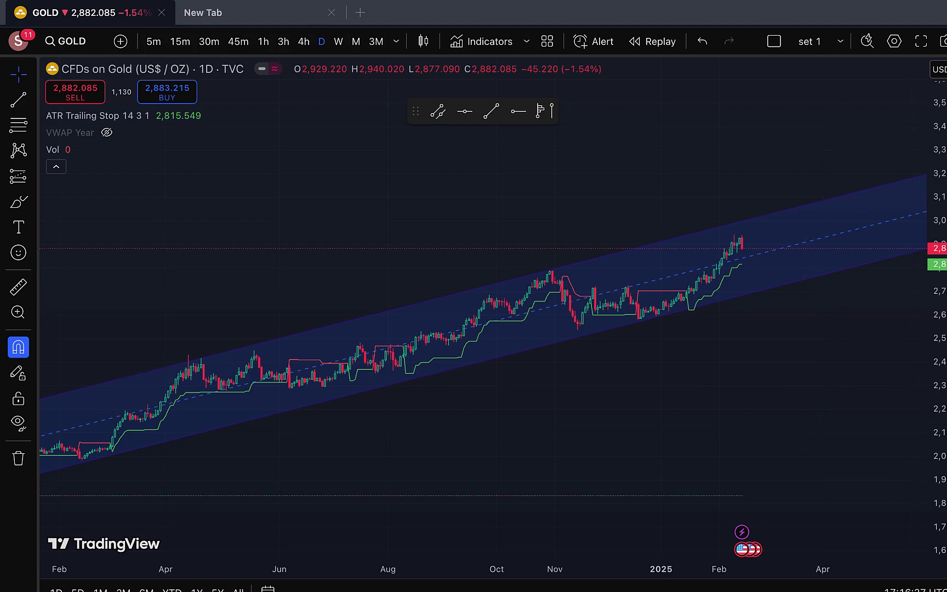
- Zoom and pan the GOLD daily chart to the latest bars and compress the price scale
click(730, 124)
scroll(685, 126, up, 5)
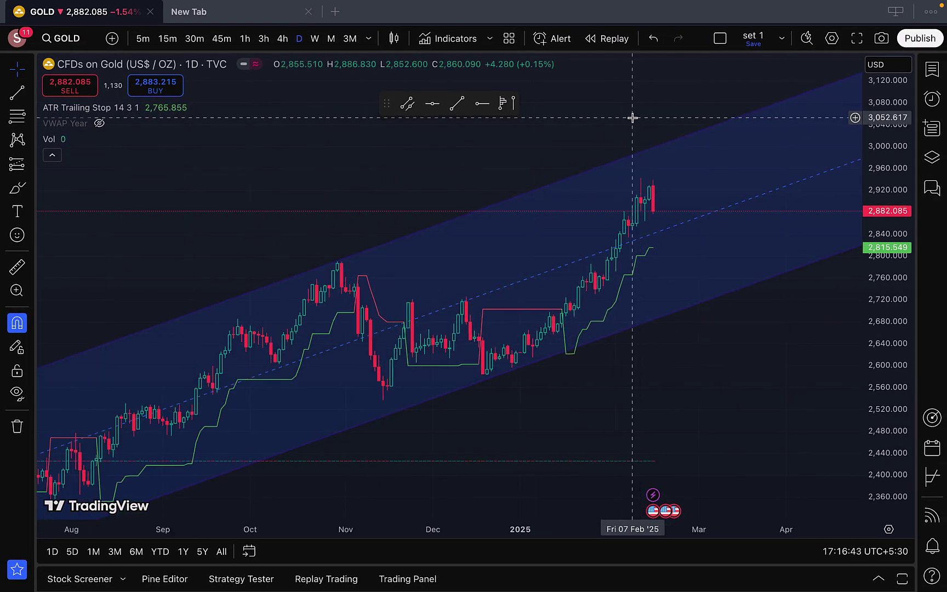
drag(649, 120, 693, 123)
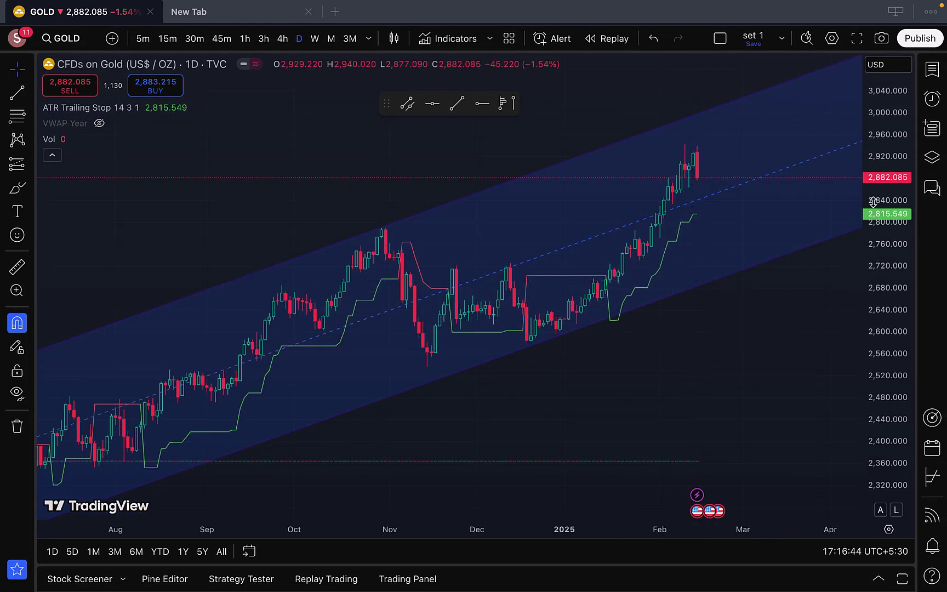
drag(885, 116, 901, 226)
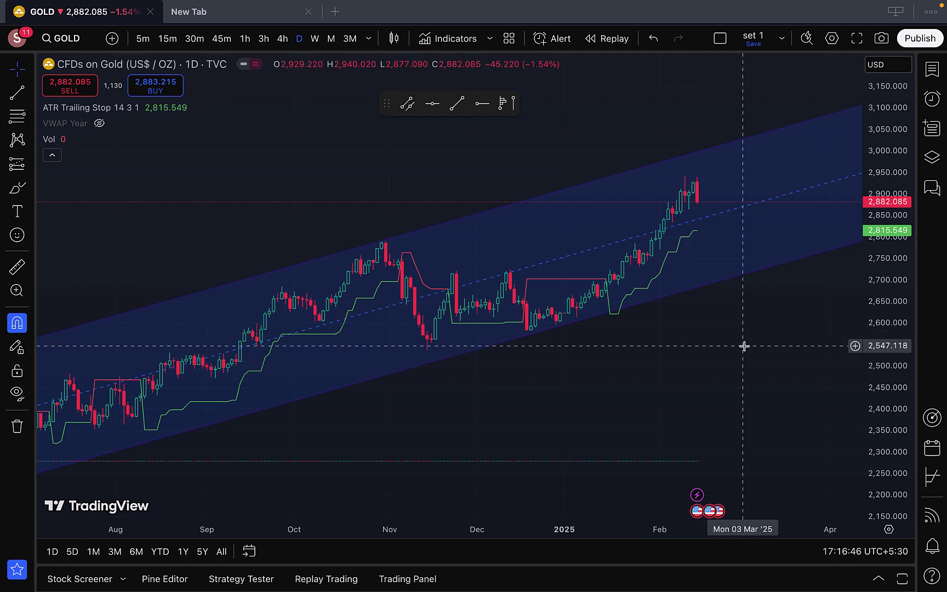